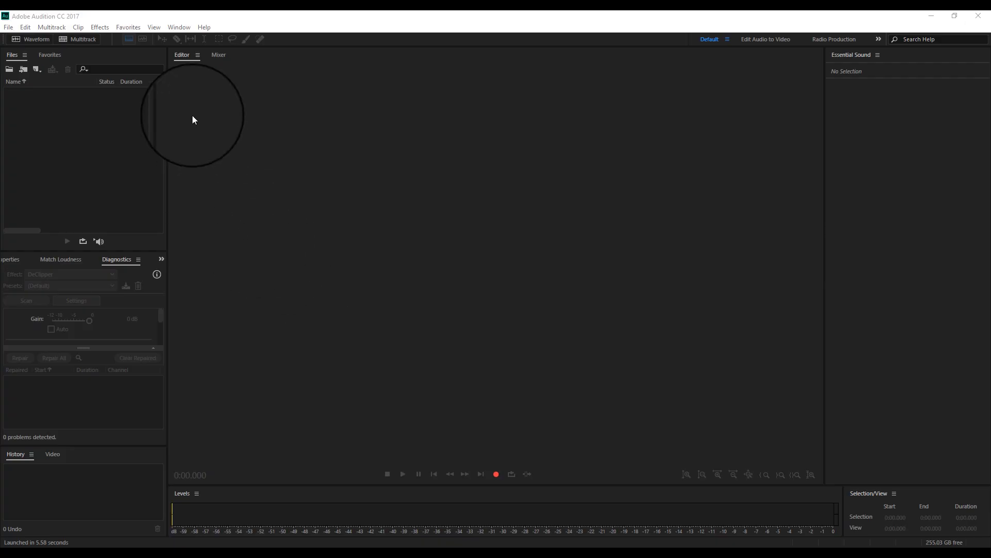
# Set the audio hardware device class to ASIO in the preferences and accept the device change
pyautogui.click(25, 26)
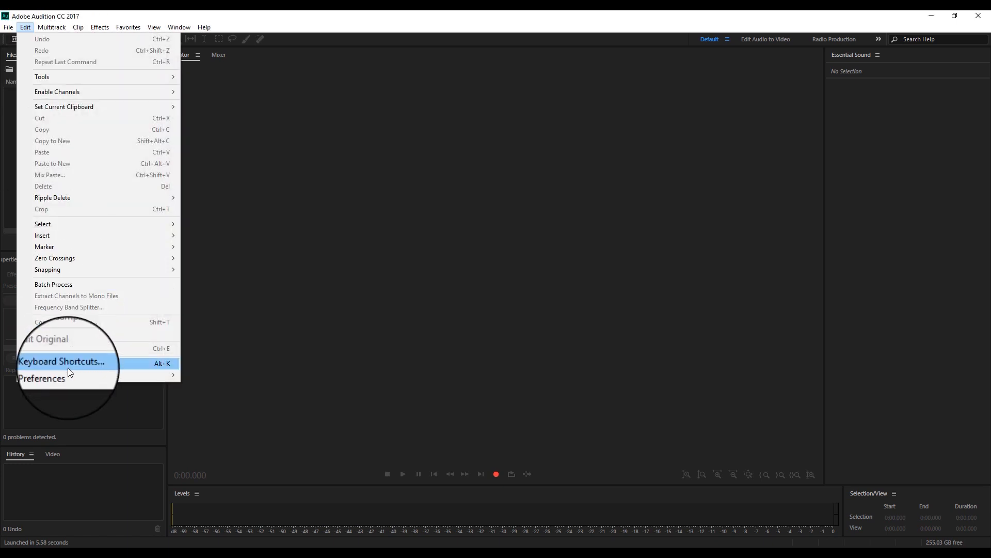
pyautogui.moveTo(67, 373)
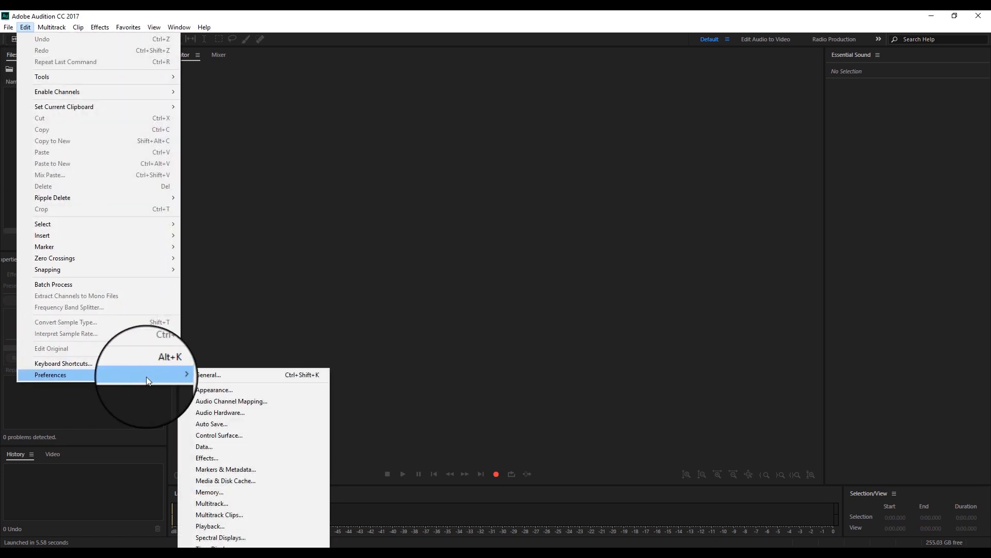
pyautogui.click(209, 412)
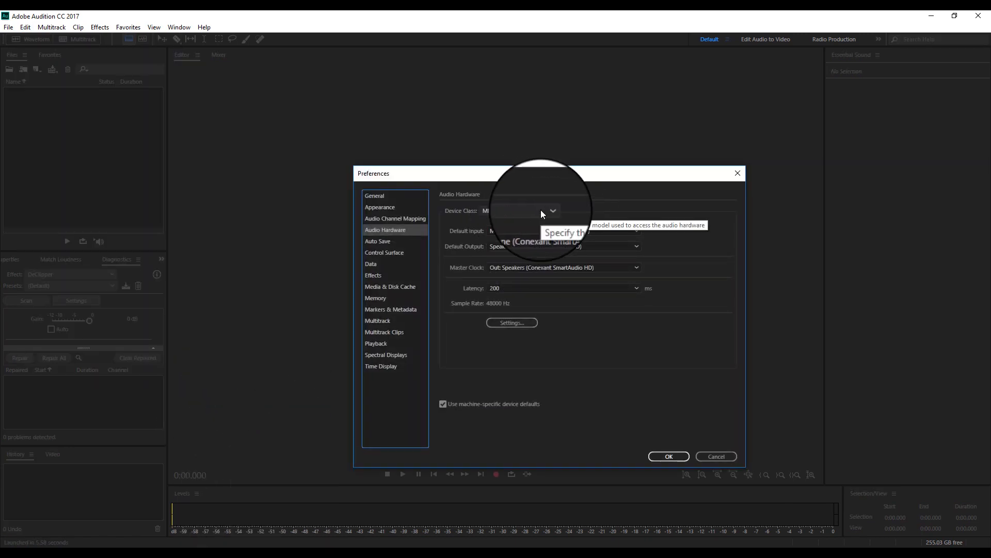
pyautogui.click(540, 210)
pyautogui.click(540, 221)
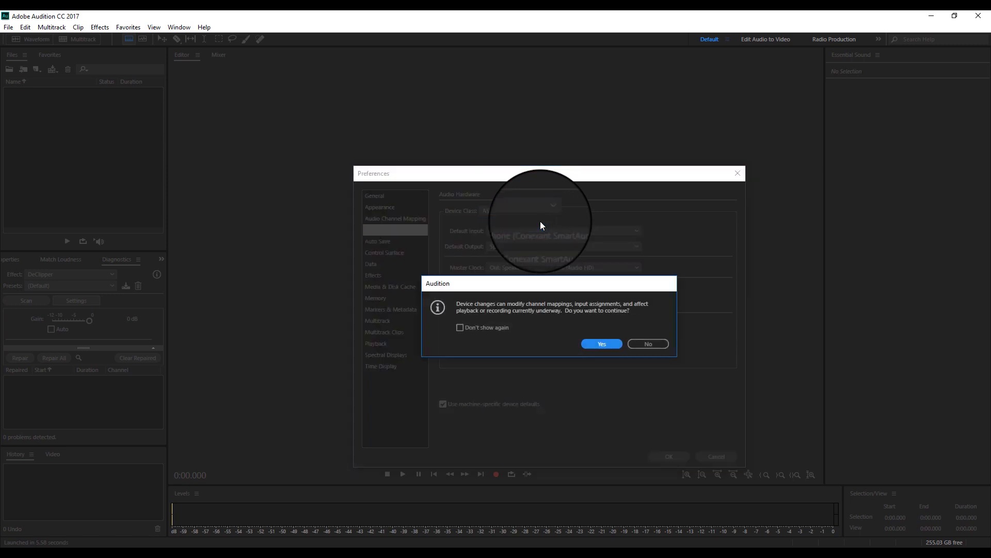
pyautogui.click(594, 340)
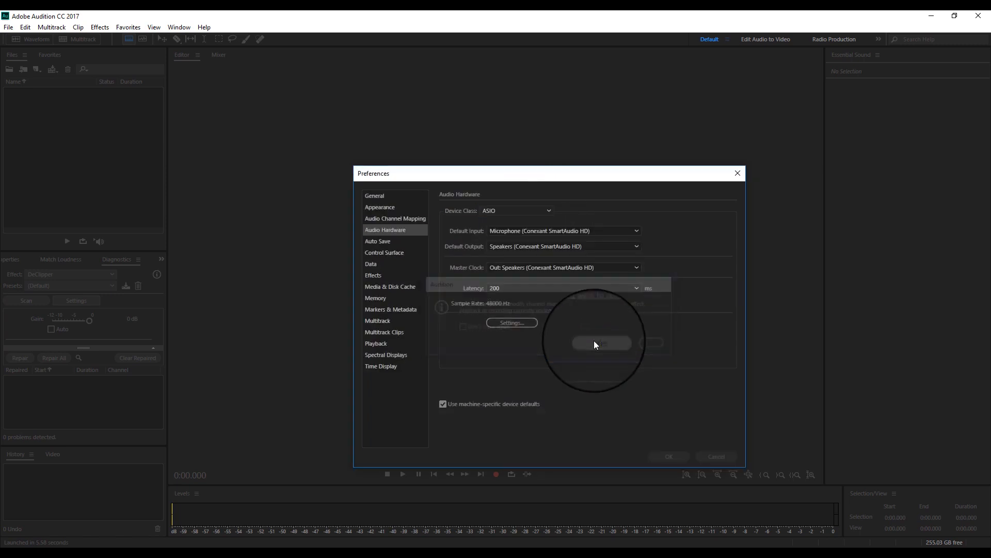
# Select ZOOM H and F Series Multi ASIO as the audio device and apply the preferences
pyautogui.click(598, 231)
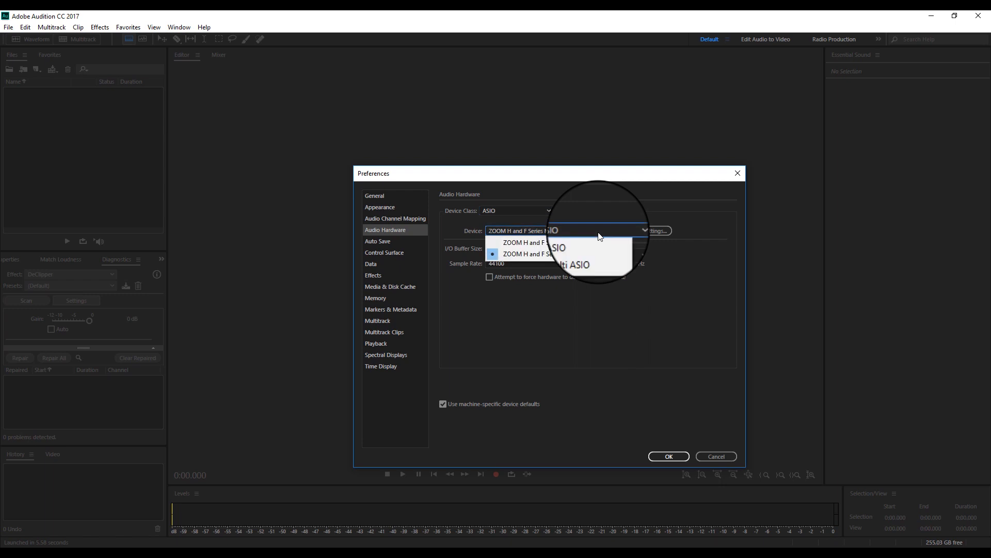
pyautogui.click(568, 253)
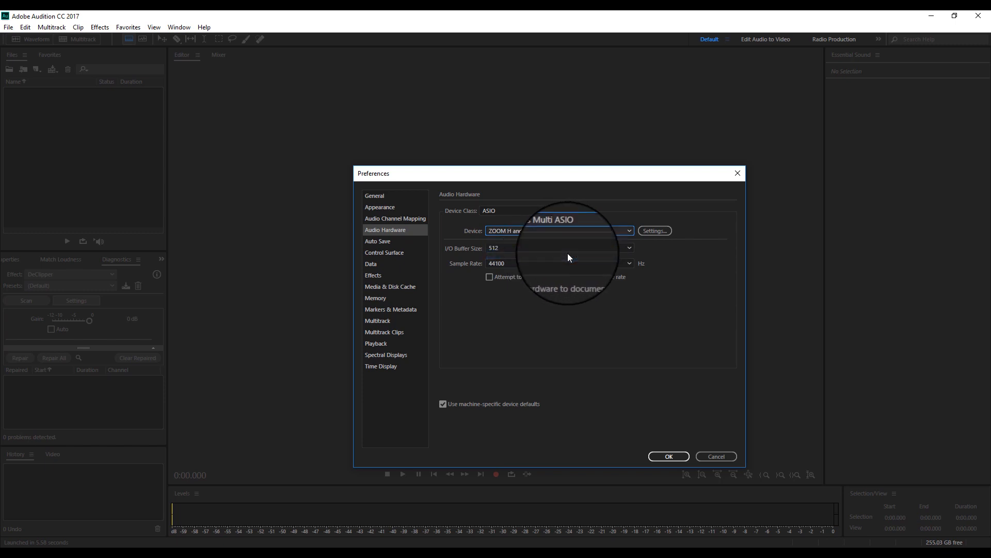
pyautogui.click(663, 456)
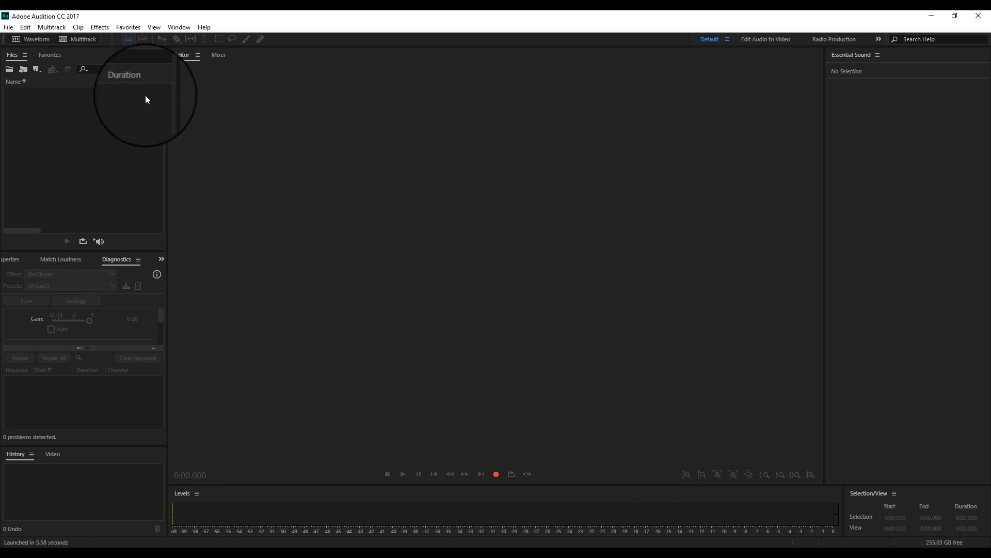
# Create a multitrack session named Untitled Session 1 from the Empty Stereo Session template, overwriting the existing session file
pyautogui.click(9, 29)
pyautogui.moveTo(47, 39)
pyautogui.click(197, 39)
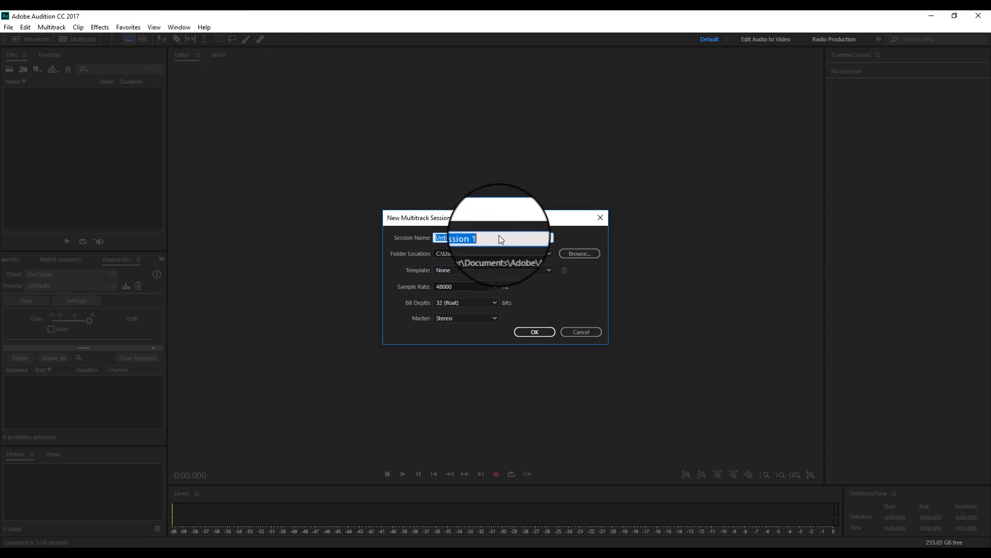
pyautogui.click(516, 272)
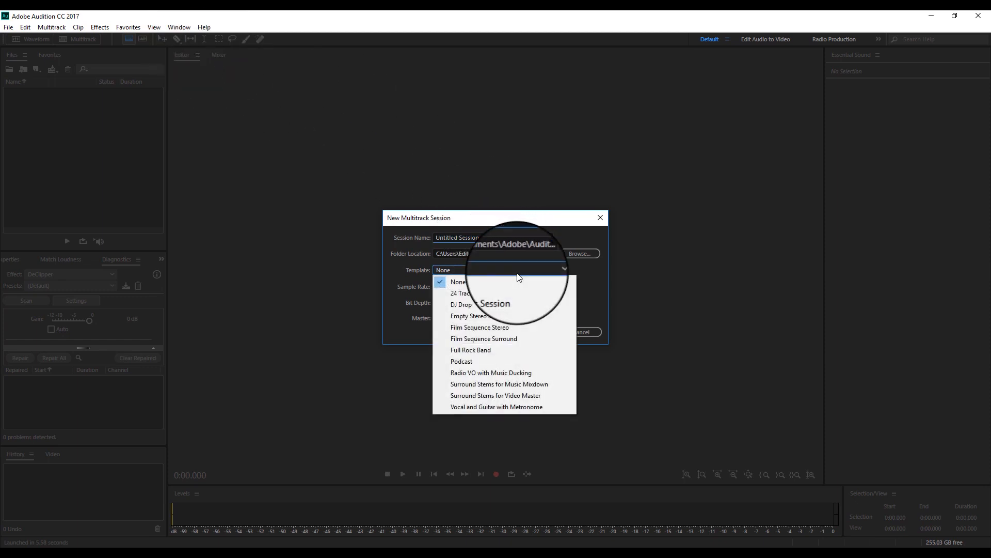
pyautogui.click(512, 316)
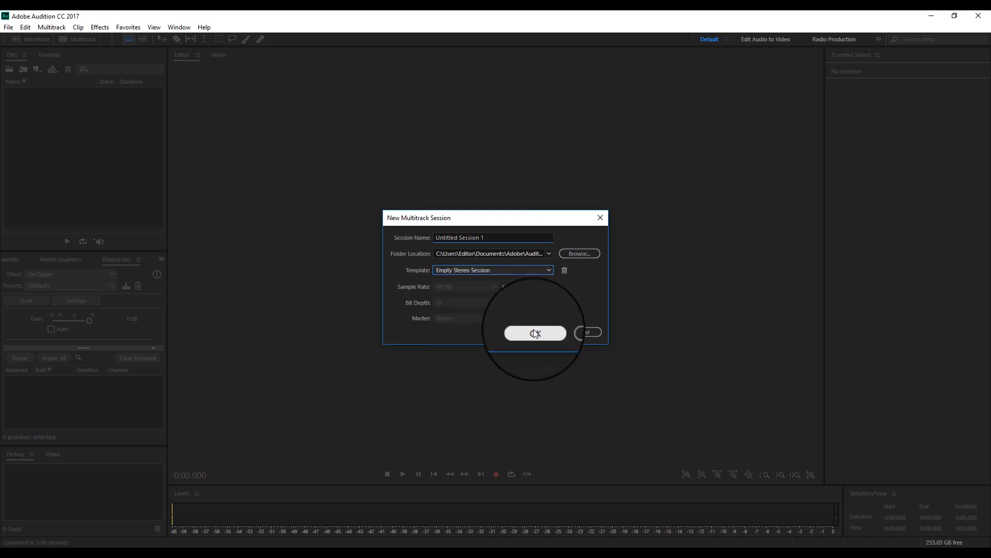
pyautogui.click(534, 331)
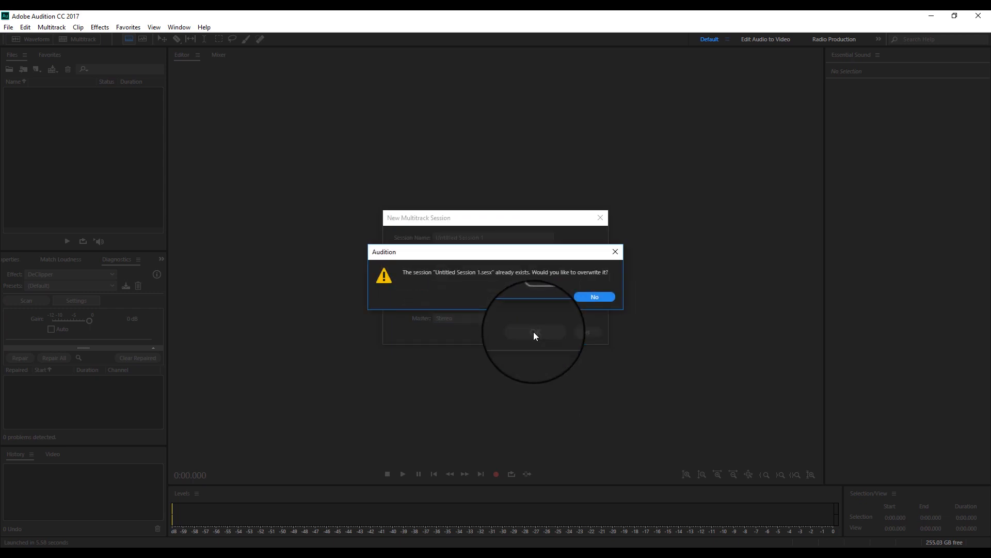
pyautogui.click(548, 297)
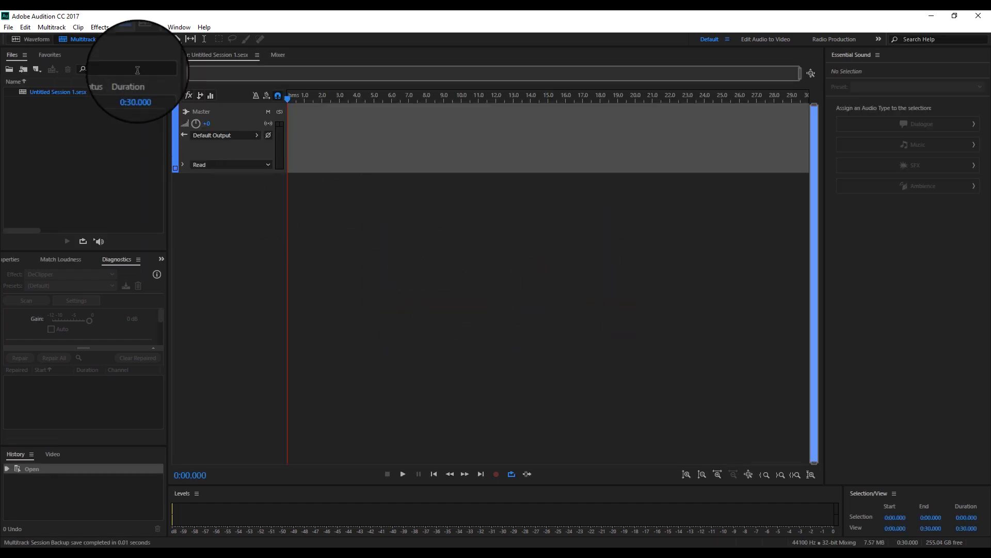
# Add two mono audio tracks to the multitrack session
pyautogui.click(52, 27)
pyautogui.moveTo(70, 39)
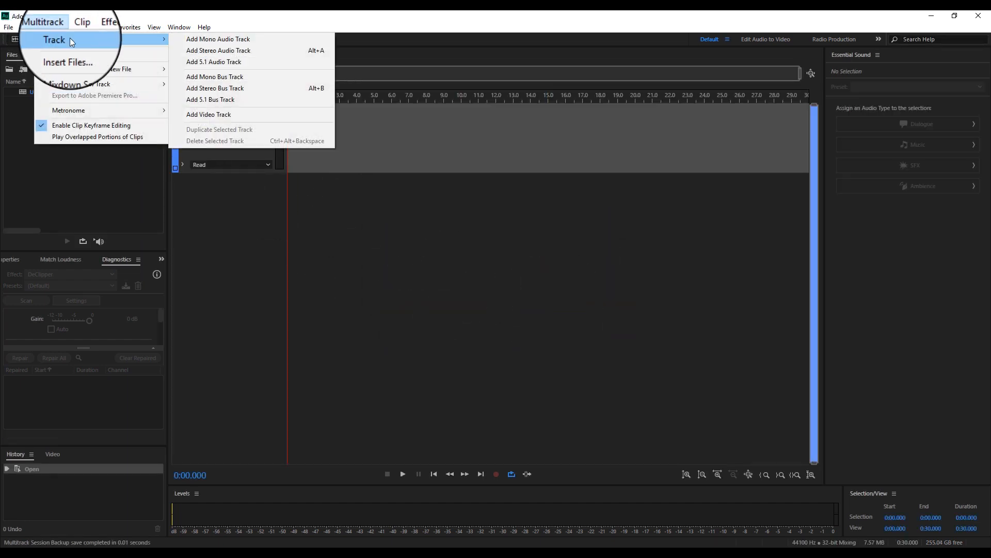
pyautogui.click(196, 40)
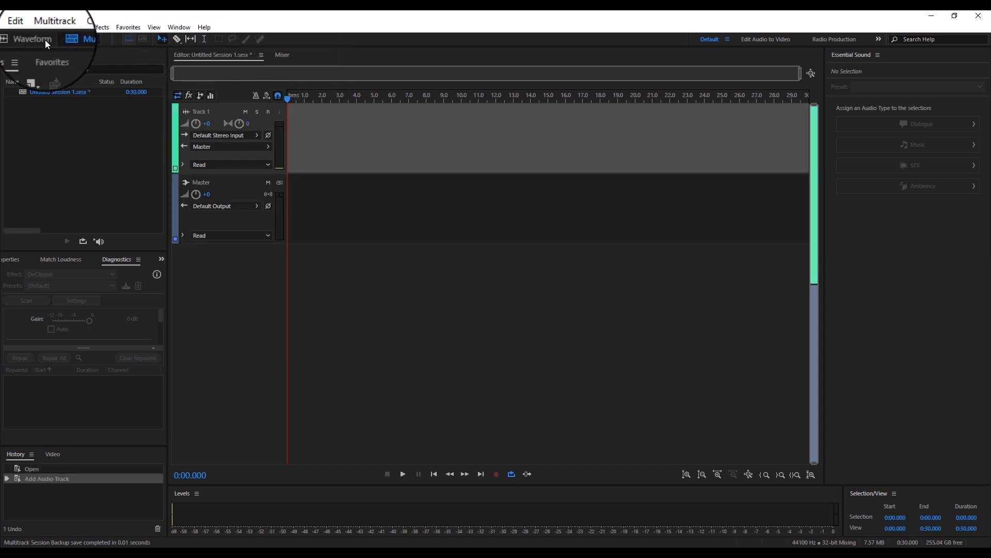
pyautogui.click(46, 27)
pyautogui.moveTo(55, 40)
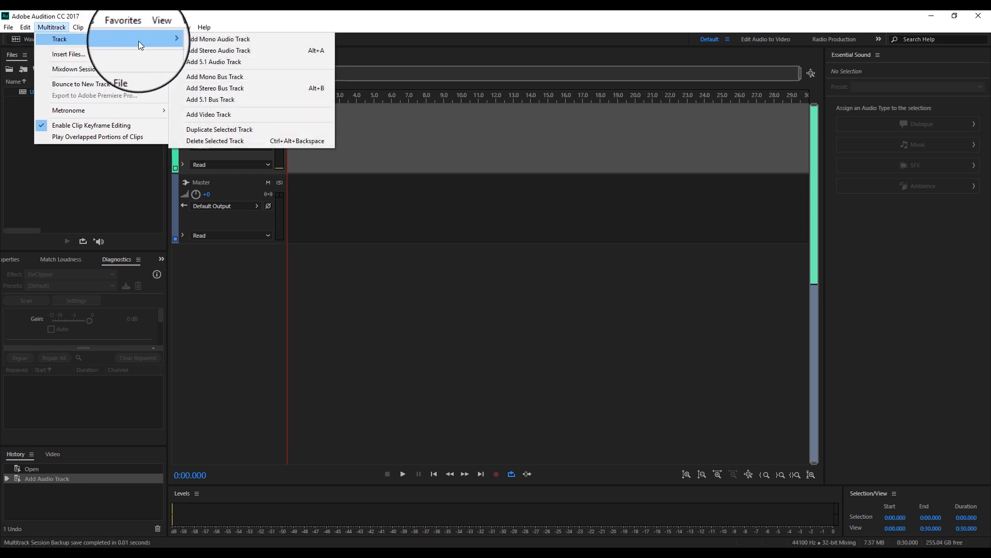
pyautogui.click(190, 41)
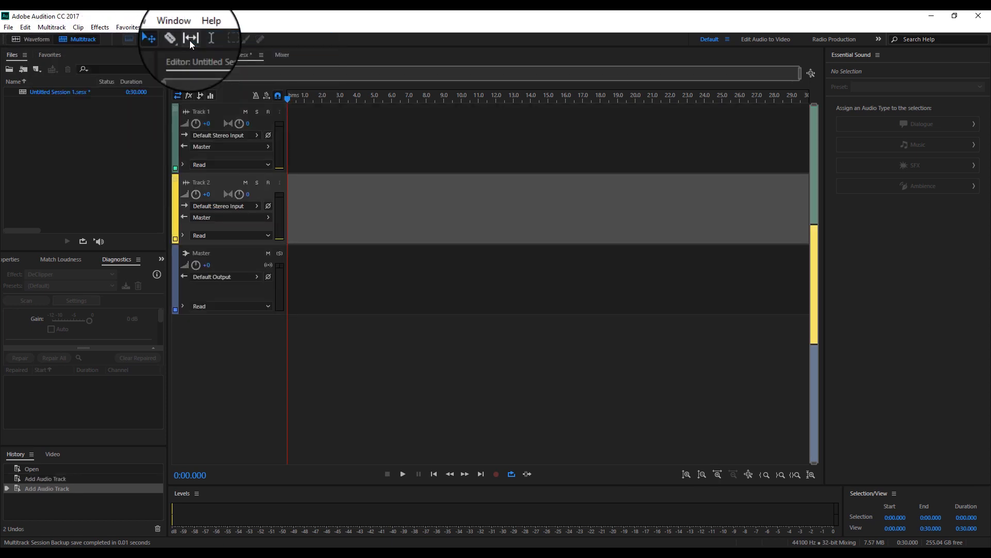
# Assign mono input [03M] ZOOM H Series Multi In 1 to Track 1 and [04M] In 2 to Track 2
pyautogui.click(249, 135)
pyautogui.moveTo(283, 151)
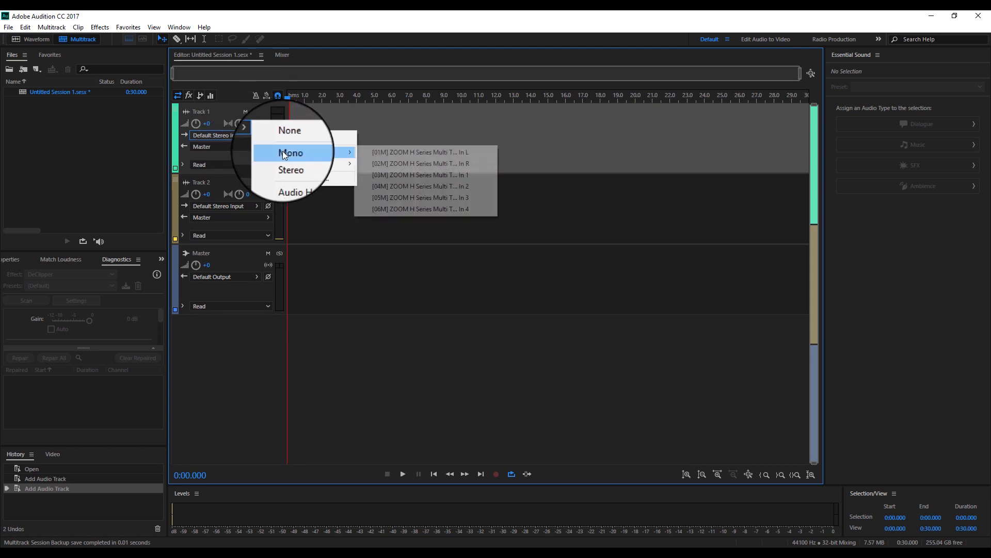
pyautogui.click(396, 175)
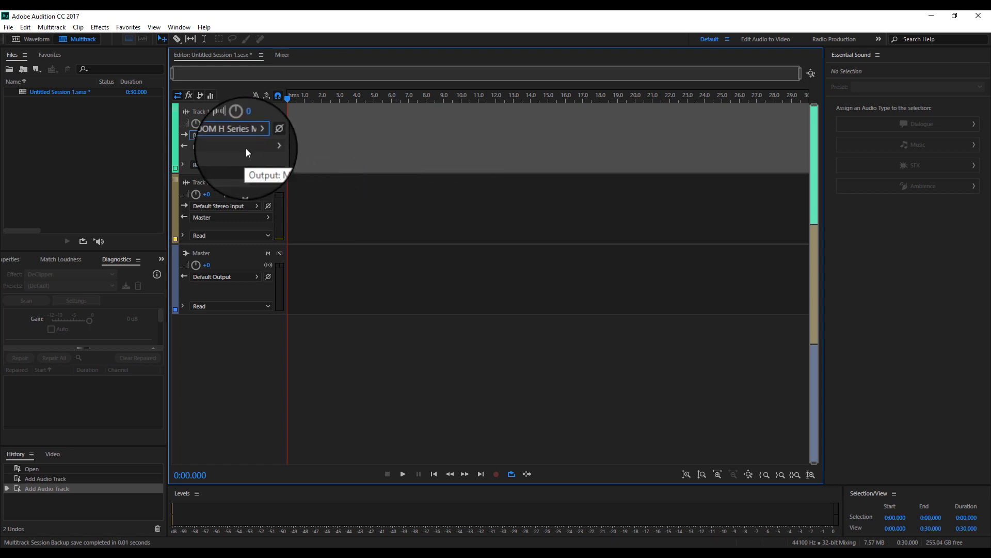
pyautogui.click(240, 206)
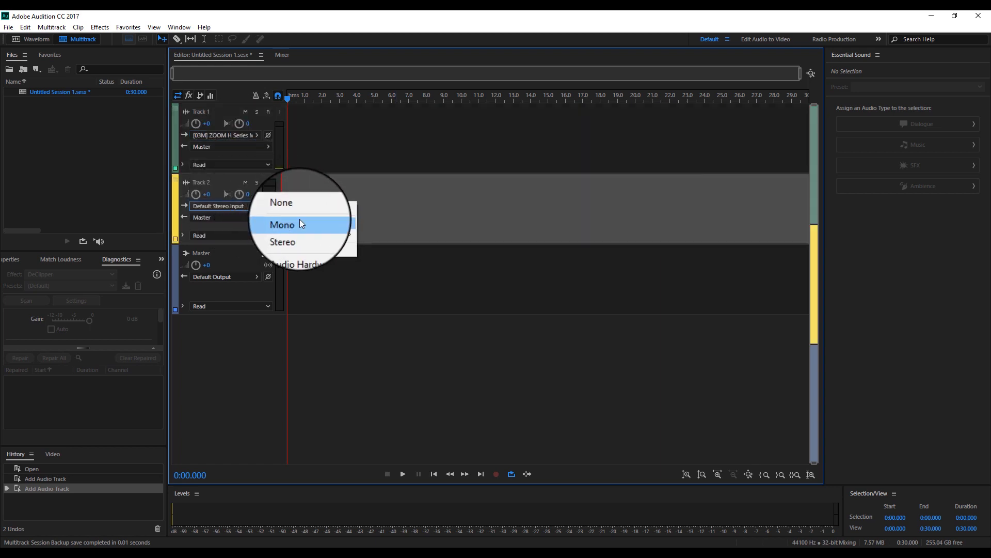
pyautogui.moveTo(299, 219)
pyautogui.click(389, 254)
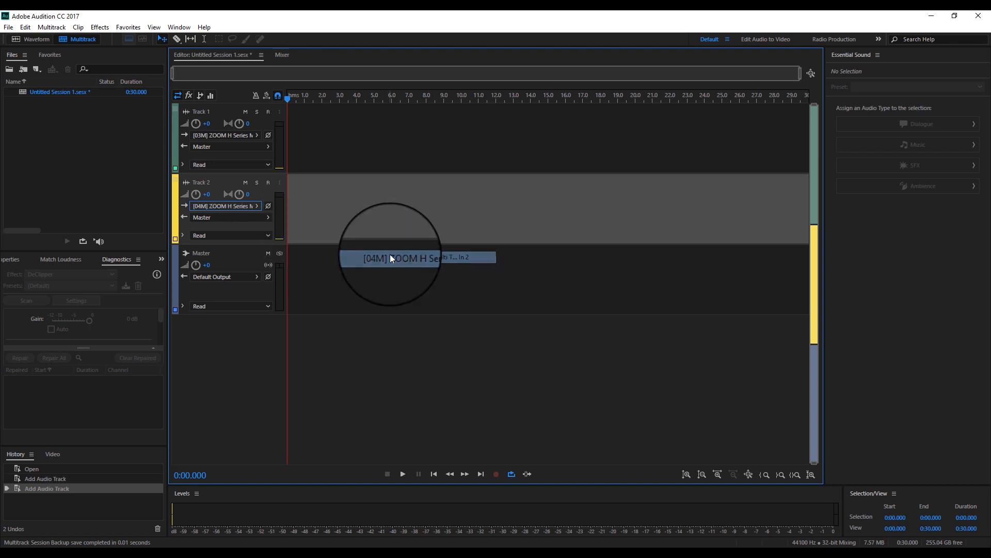
# Arm Track 1 and Track 2 for recording and record a short take on both at once
pyautogui.click(268, 112)
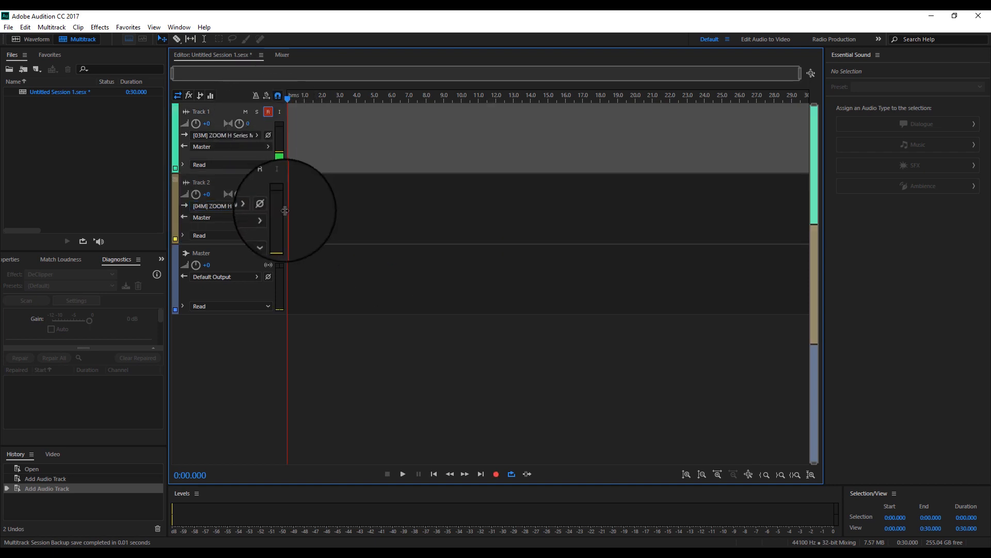
pyautogui.click(268, 182)
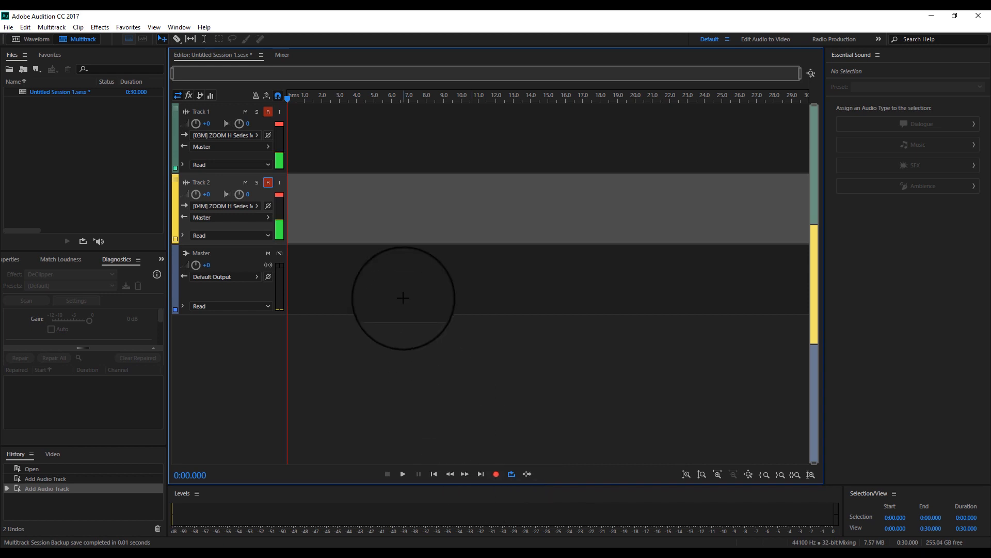
pyautogui.click(335, 143)
pyautogui.moveTo(335, 142); pyautogui.dragTo(337, 209)
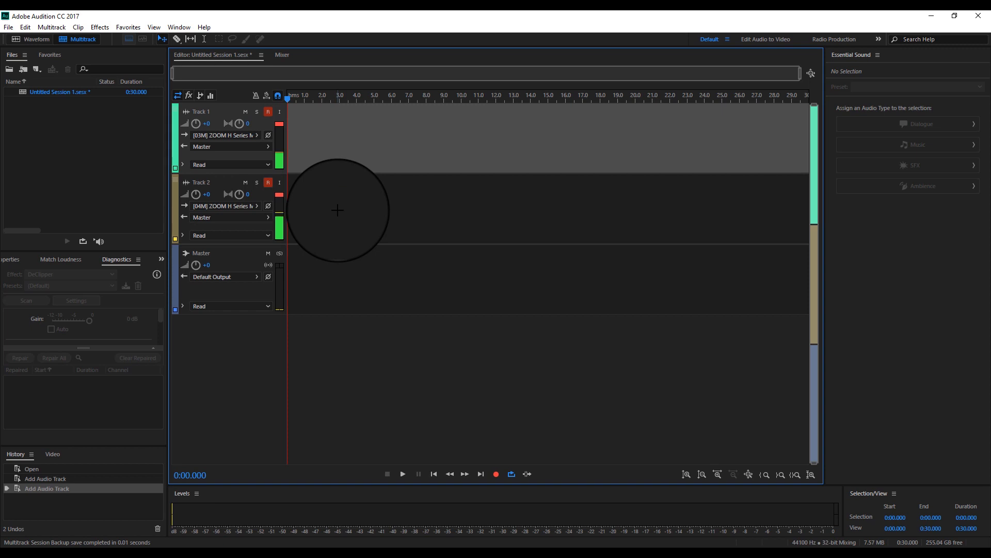
pyautogui.click(499, 474)
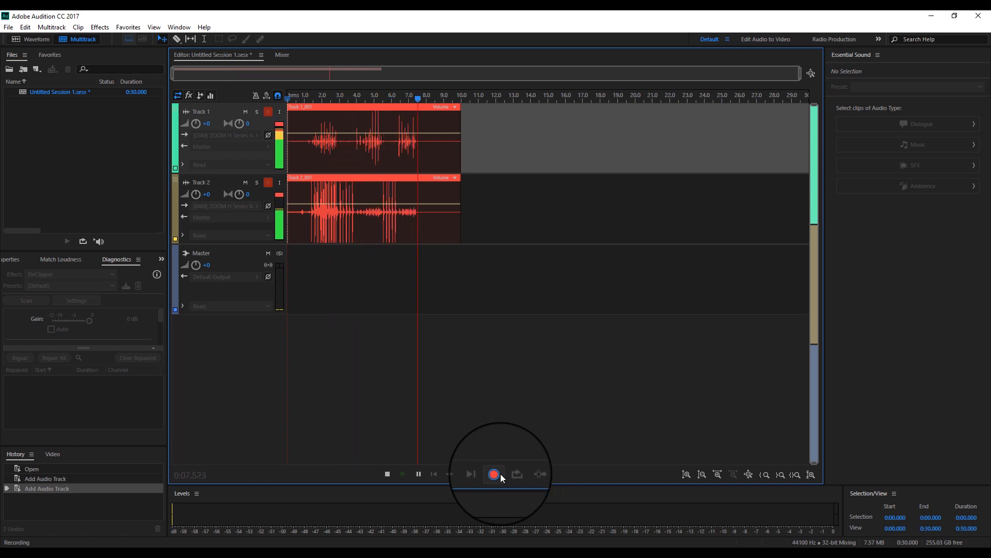
pyautogui.click(384, 480)
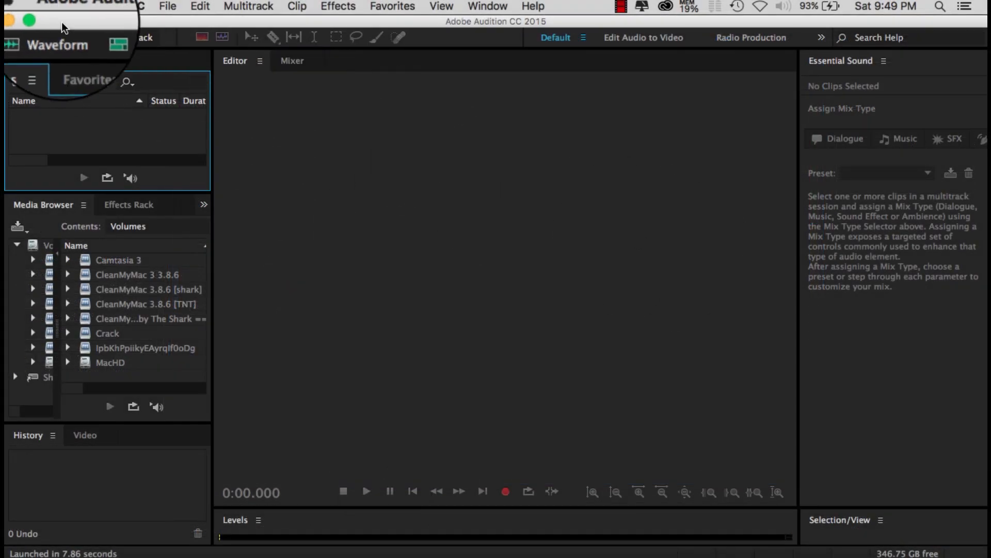
# Switch to System Preferences on the Mac and choose the H6 USB device as the sound input
pyautogui.click(24, 6)
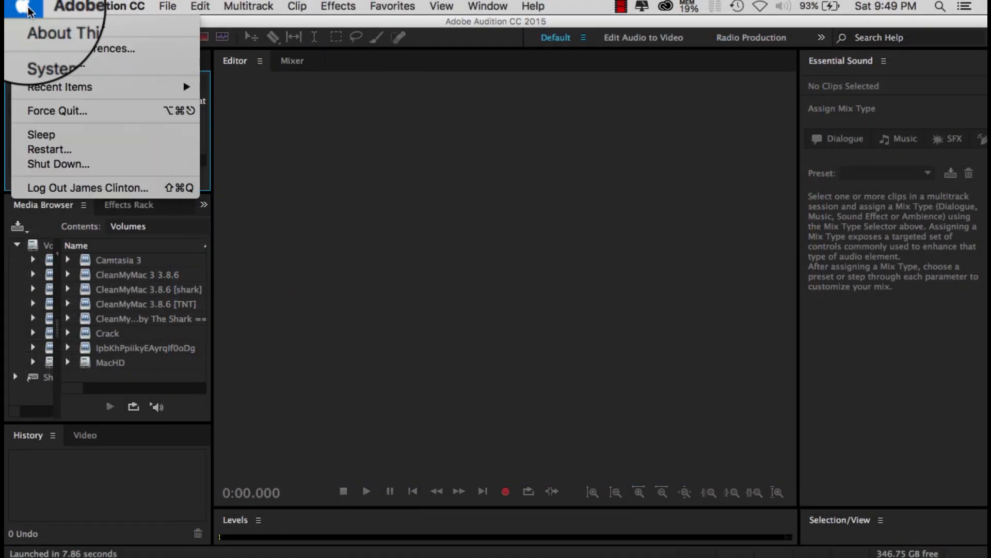
pyautogui.click(52, 47)
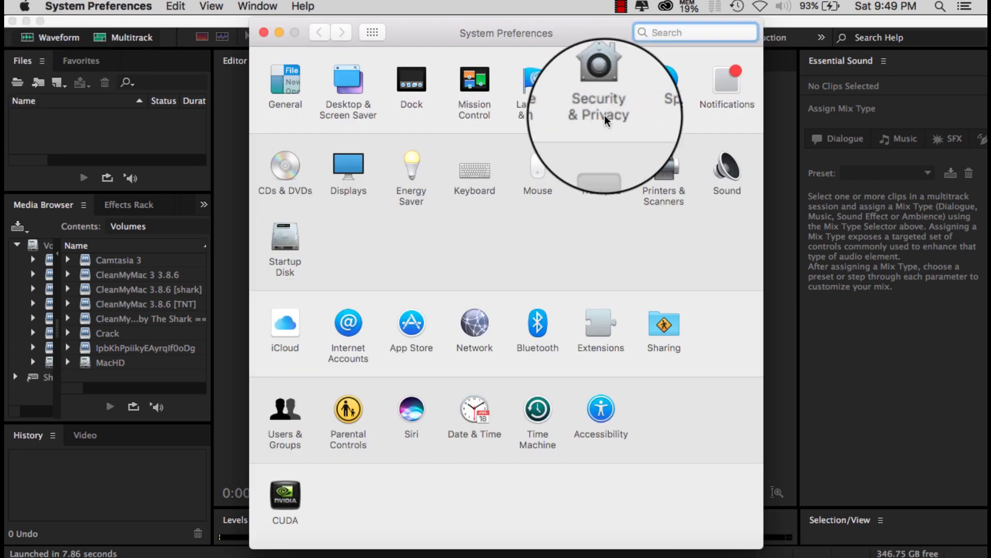
pyautogui.click(717, 168)
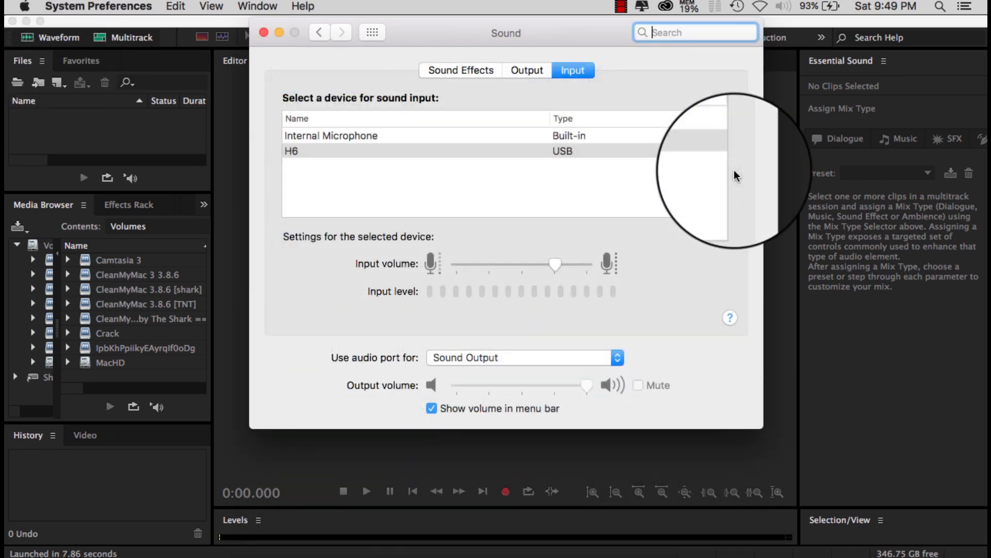
pyautogui.click(521, 151)
pyautogui.moveTo(553, 267); pyautogui.dragTo(555, 270)
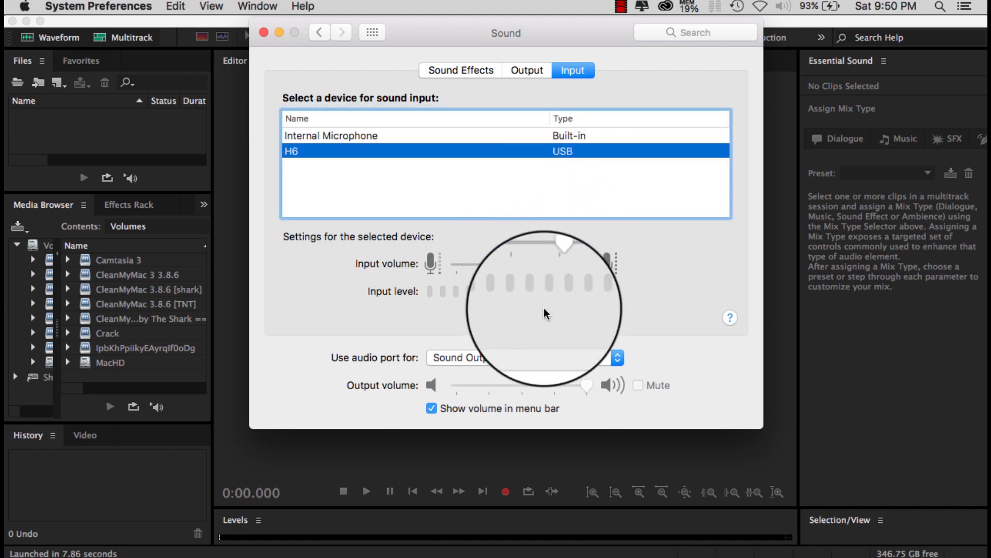
pyautogui.click(263, 33)
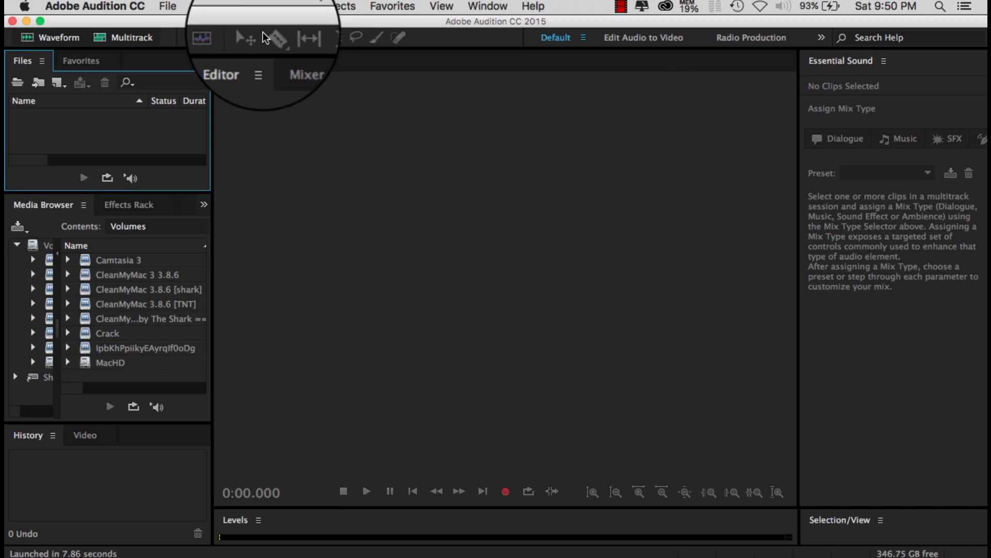
# Create a new multitrack session named Untitled Session 1 from the Empty Stereo Session template, overwriting the existing session file
pyautogui.click(169, 7)
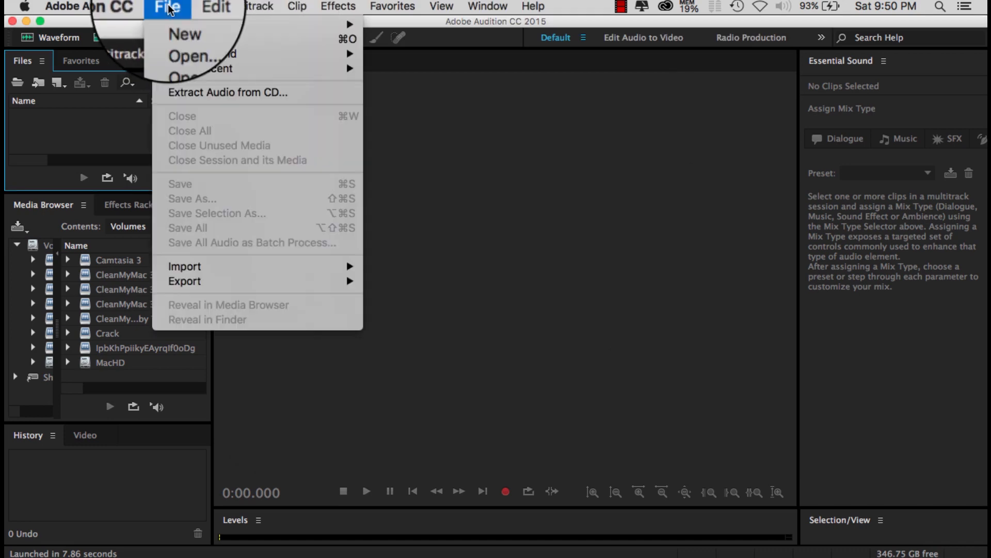
pyautogui.moveTo(172, 25)
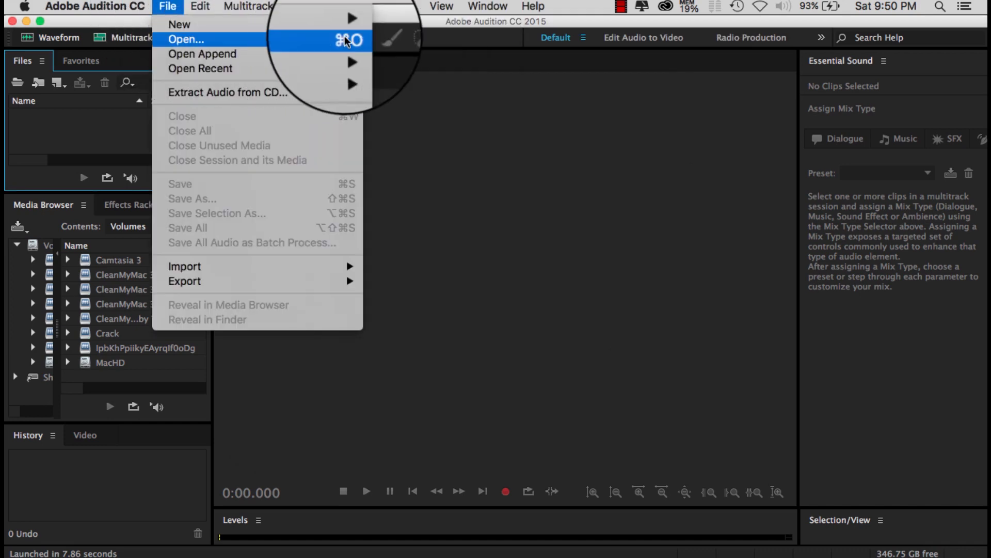
pyautogui.click(384, 32)
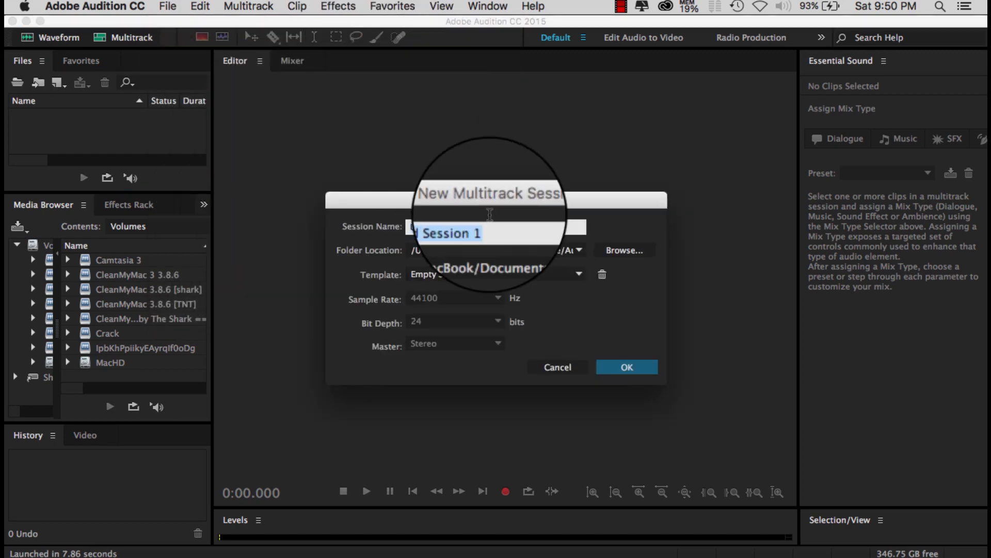
pyautogui.click(460, 275)
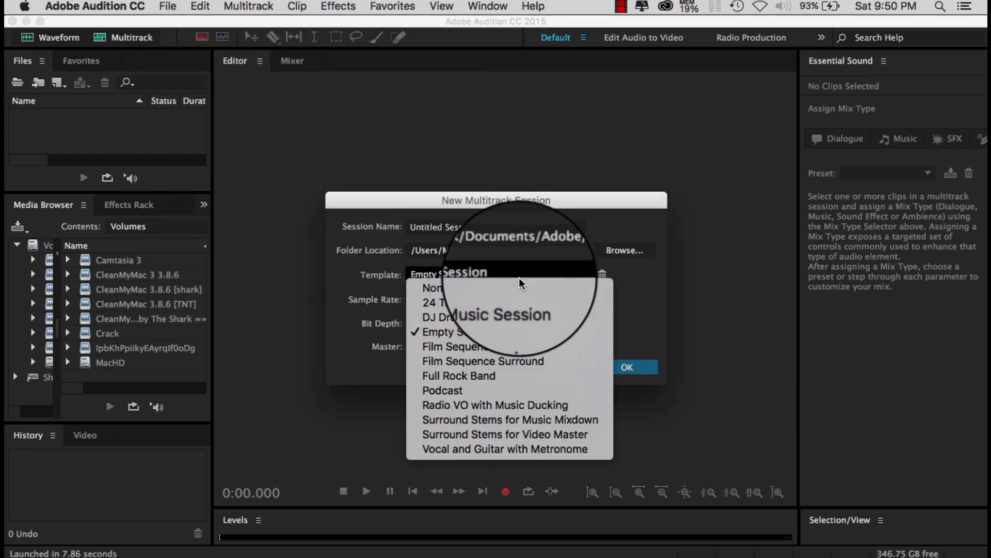
pyautogui.click(503, 338)
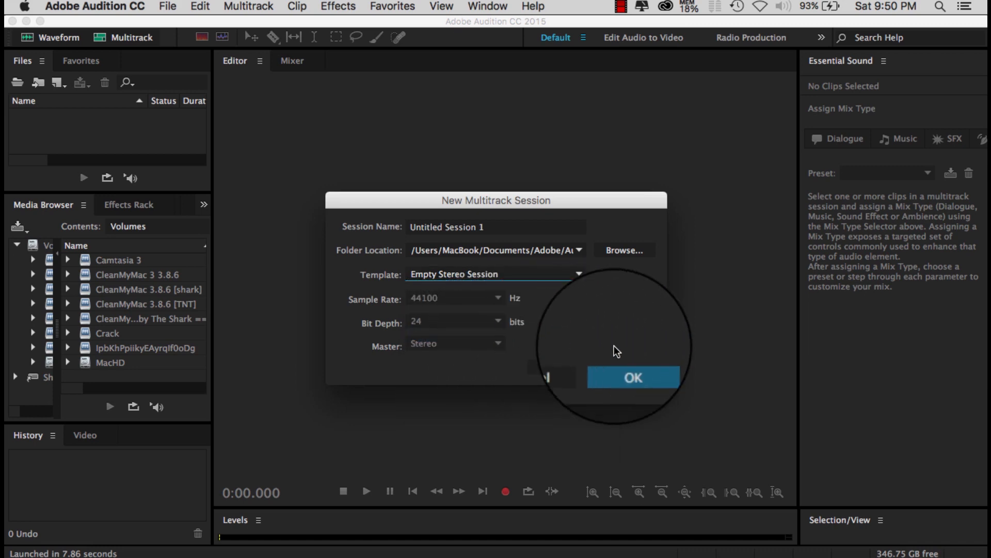
pyautogui.click(618, 369)
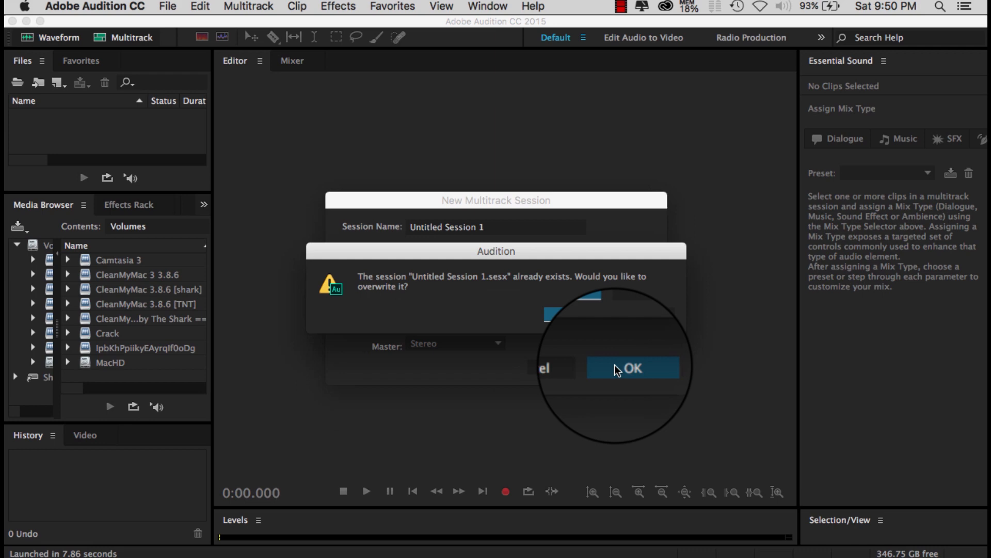
pyautogui.click(626, 315)
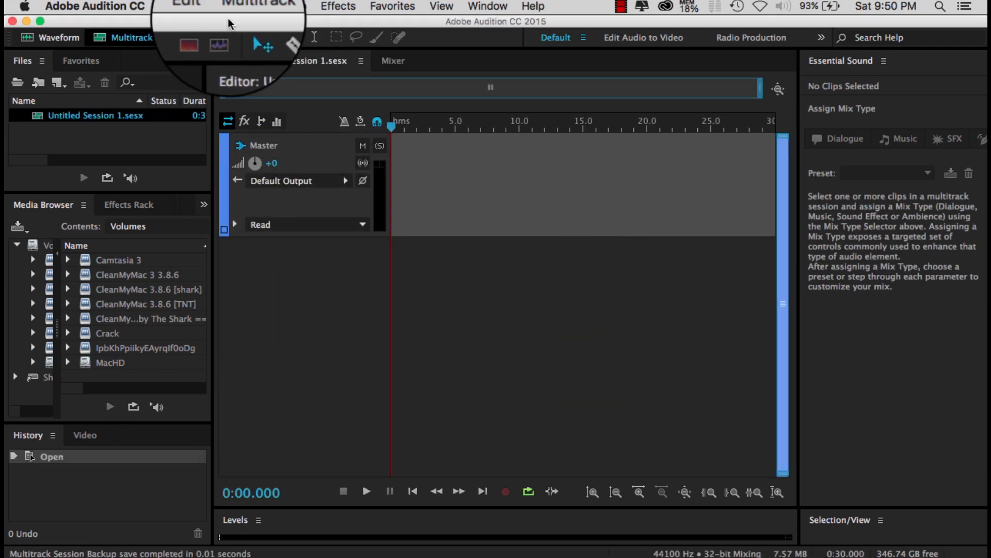
# Add two stereo audio tracks to the multitrack session
pyautogui.click(248, 5)
pyautogui.moveTo(247, 25)
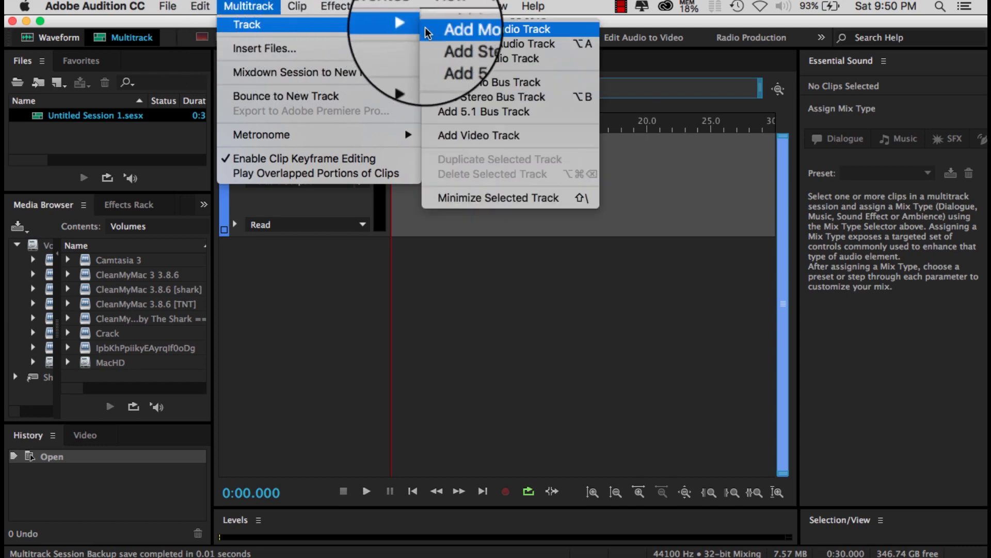
pyautogui.click(464, 46)
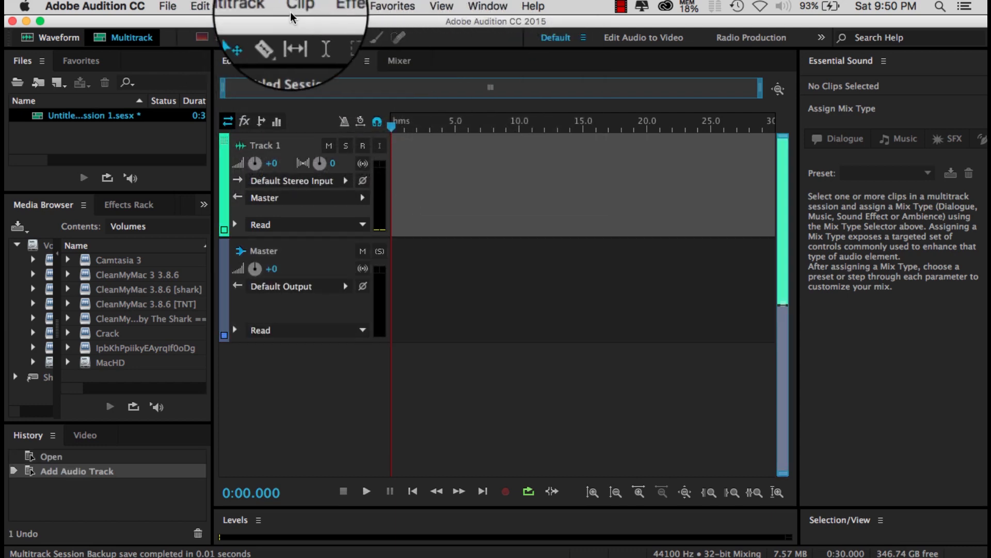
pyautogui.click(247, 7)
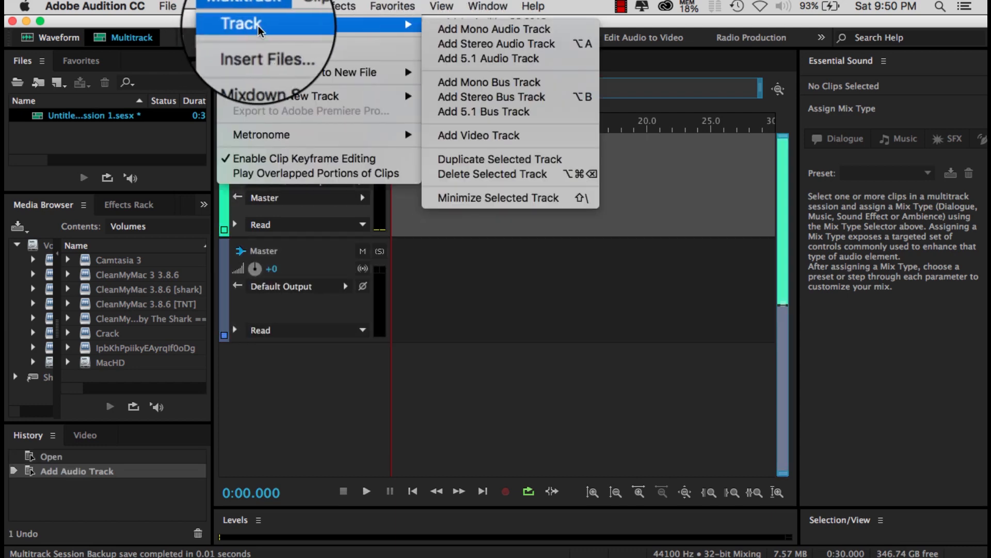
pyautogui.moveTo(400, 26)
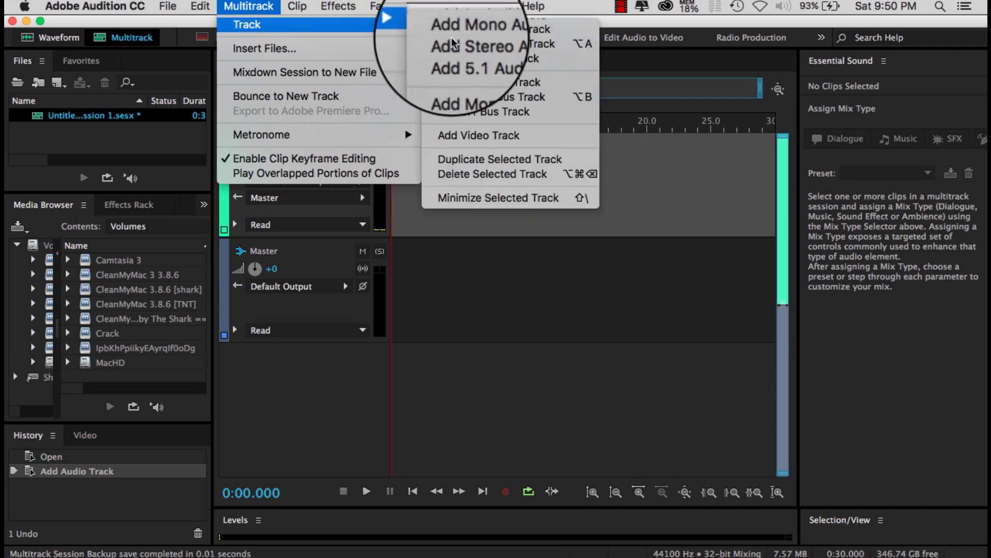
pyautogui.click(454, 43)
# Assign mono input [03M] H6: In 3 to Track 1 and [04M] H6: In 4 to Track 2
pyautogui.click(345, 180)
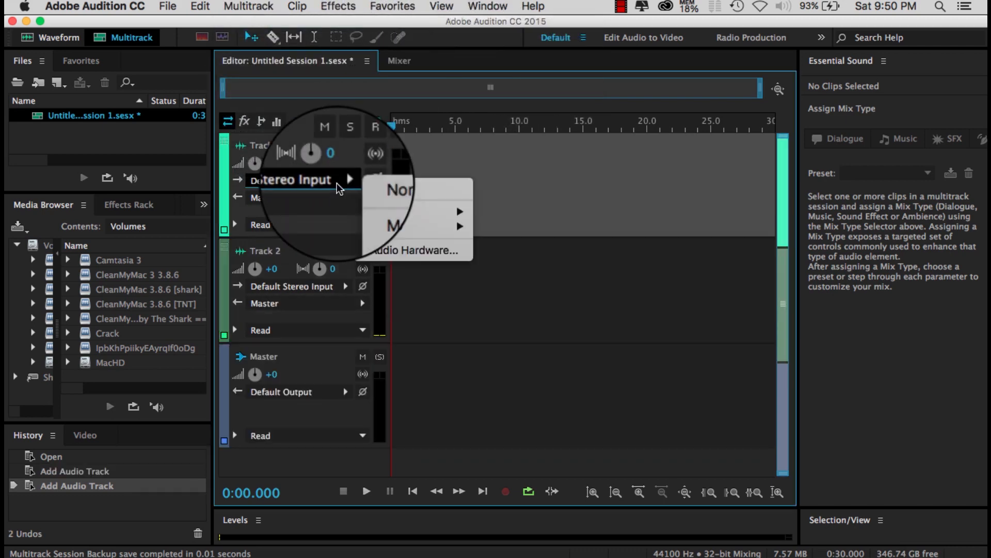
pyautogui.moveTo(384, 216)
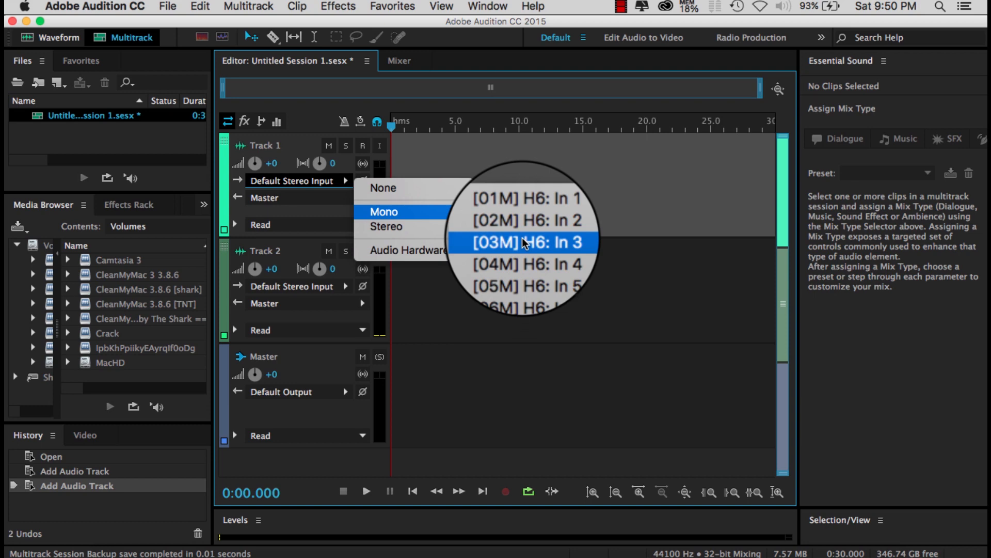
pyautogui.click(524, 243)
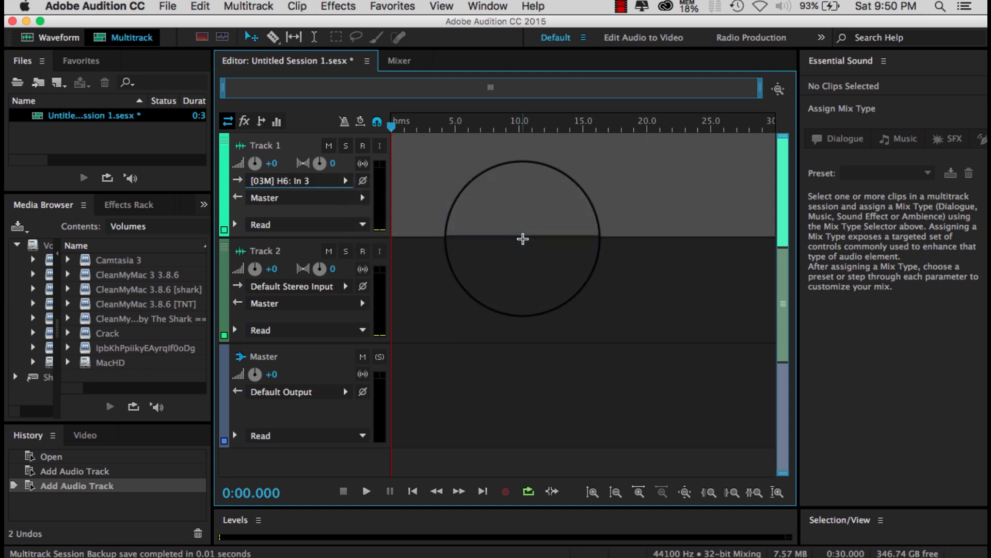
pyautogui.click(345, 288)
pyautogui.moveTo(382, 317)
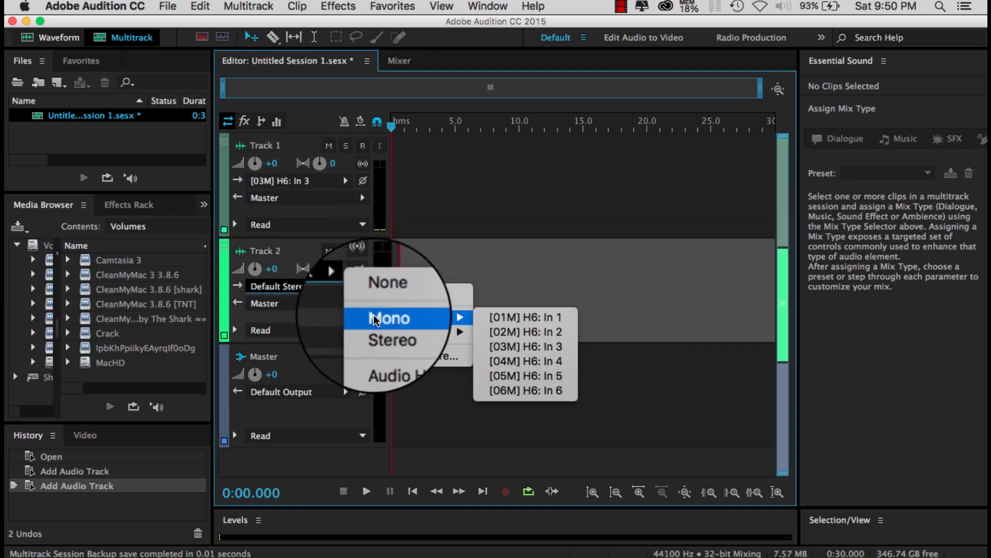
pyautogui.click(511, 361)
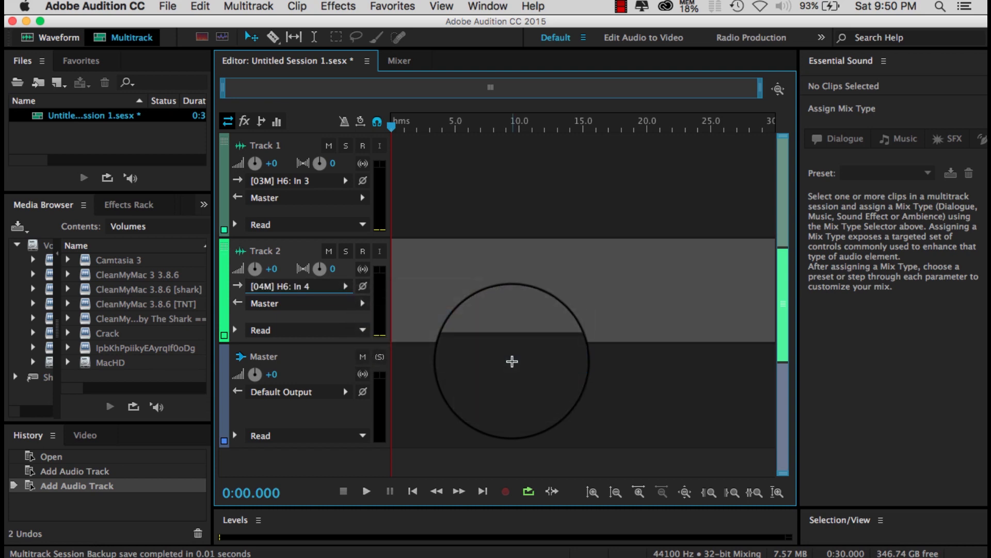
# Arm Track 1 and Track 2 for recording and start recording on both at once
pyautogui.click(364, 147)
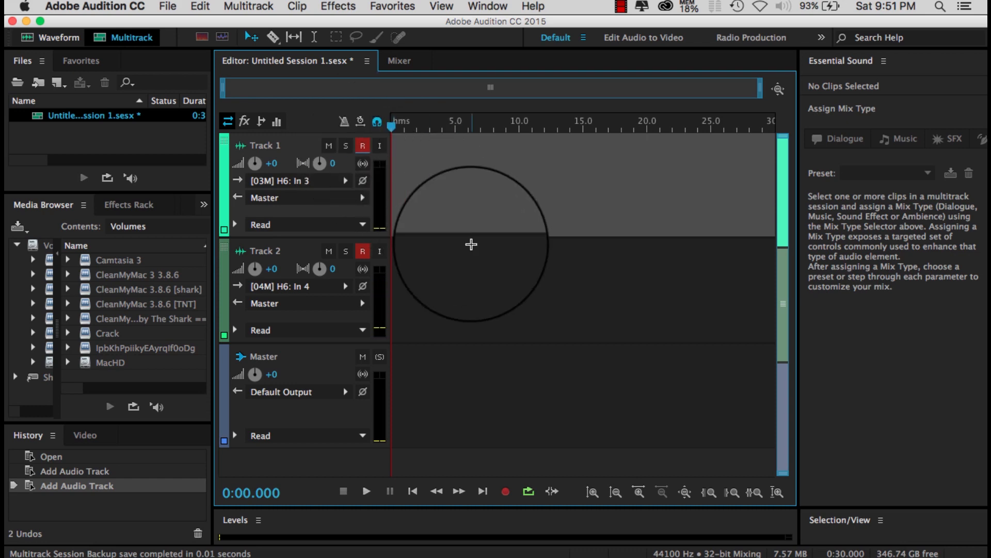
pyautogui.click(505, 492)
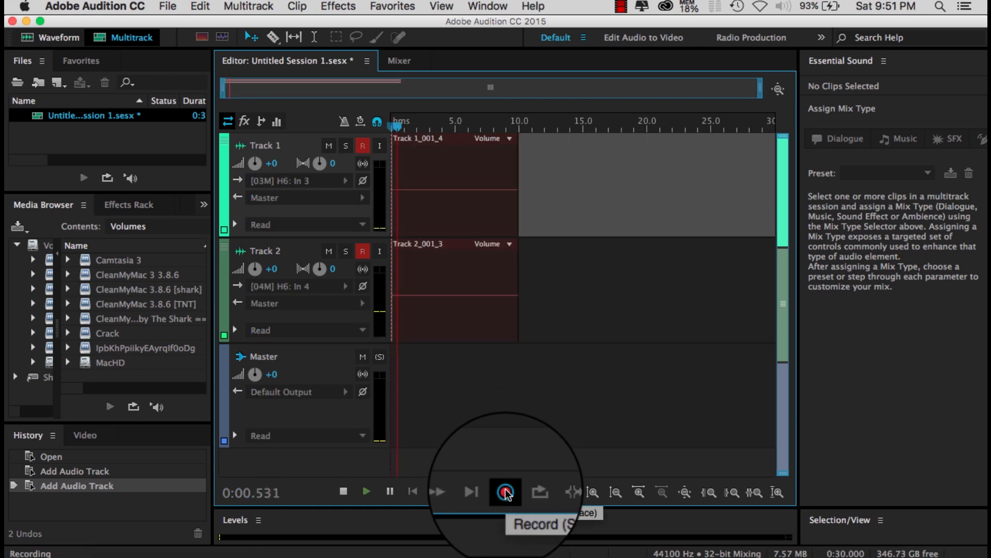